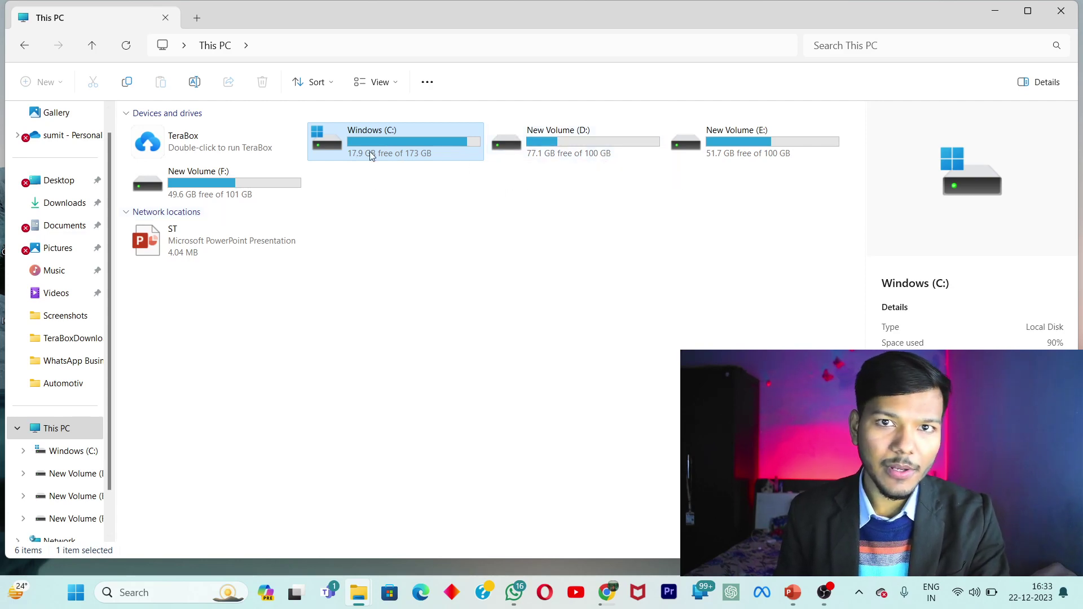
Search Windows for "disk", open the tool for creating and formatting hard disk partitions, and maximize its window.
mouse_move(372, 152)
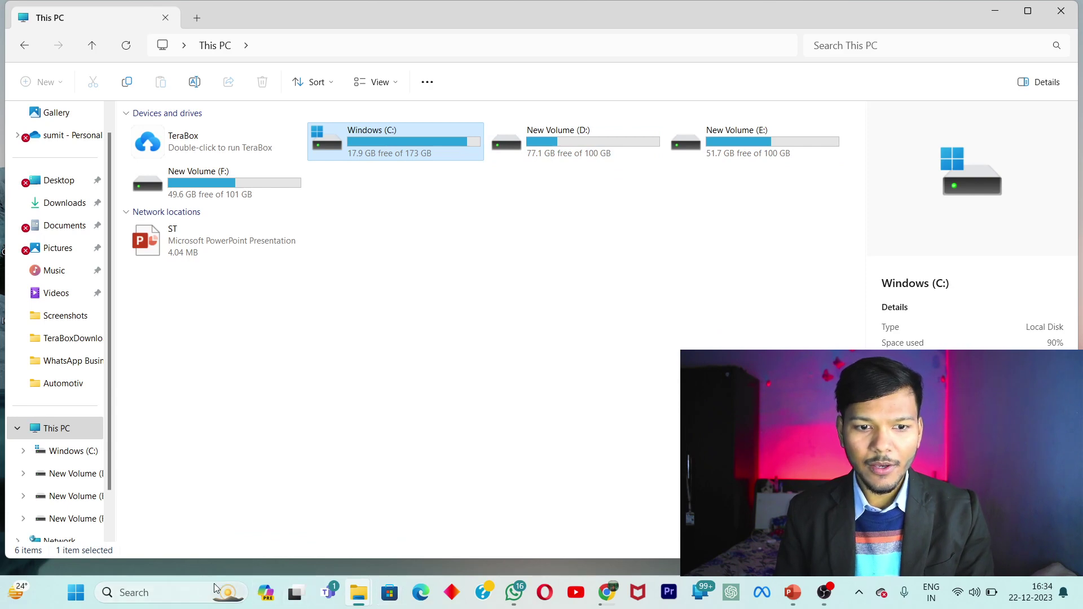
click(169, 593)
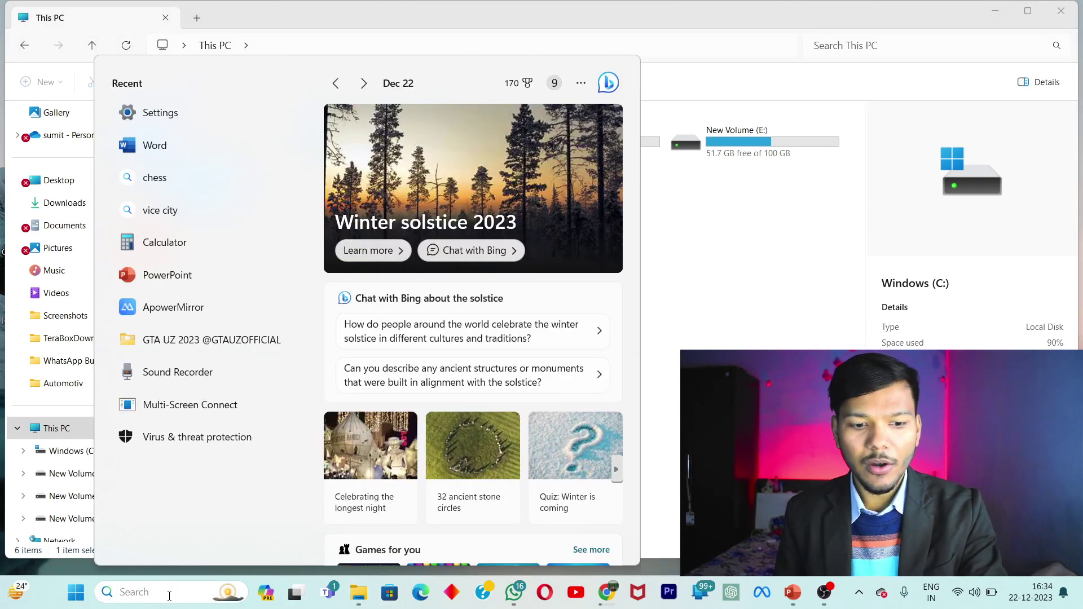
text(di)
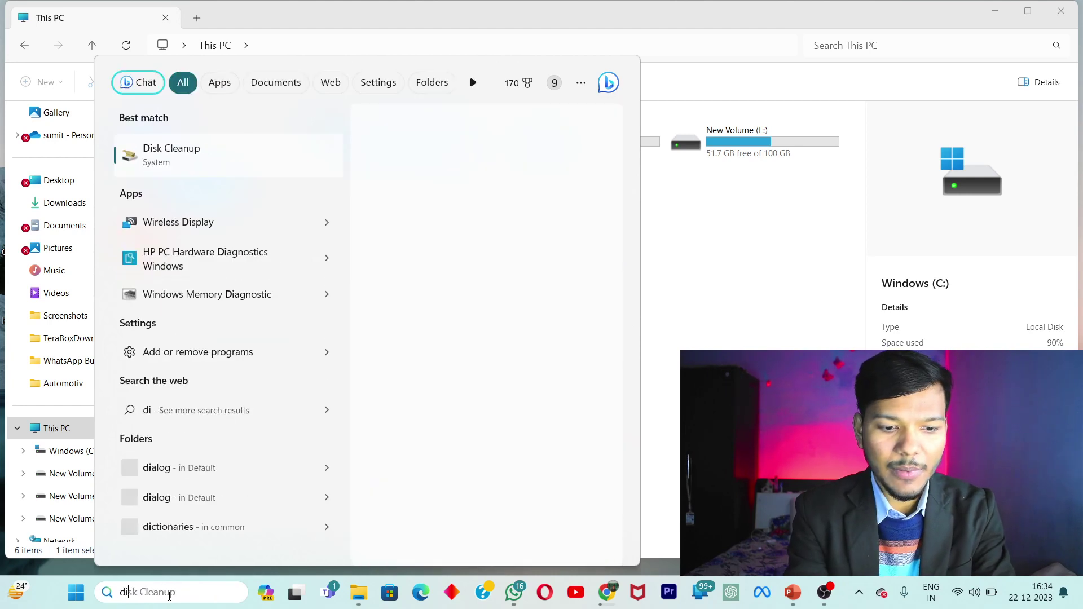
text(sk)
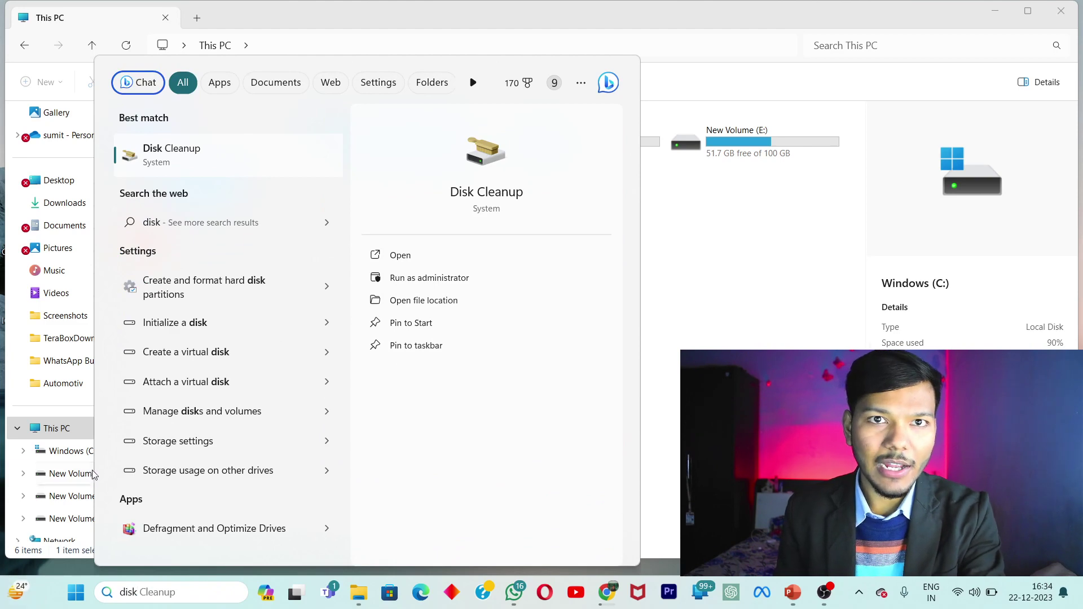
click(255, 289)
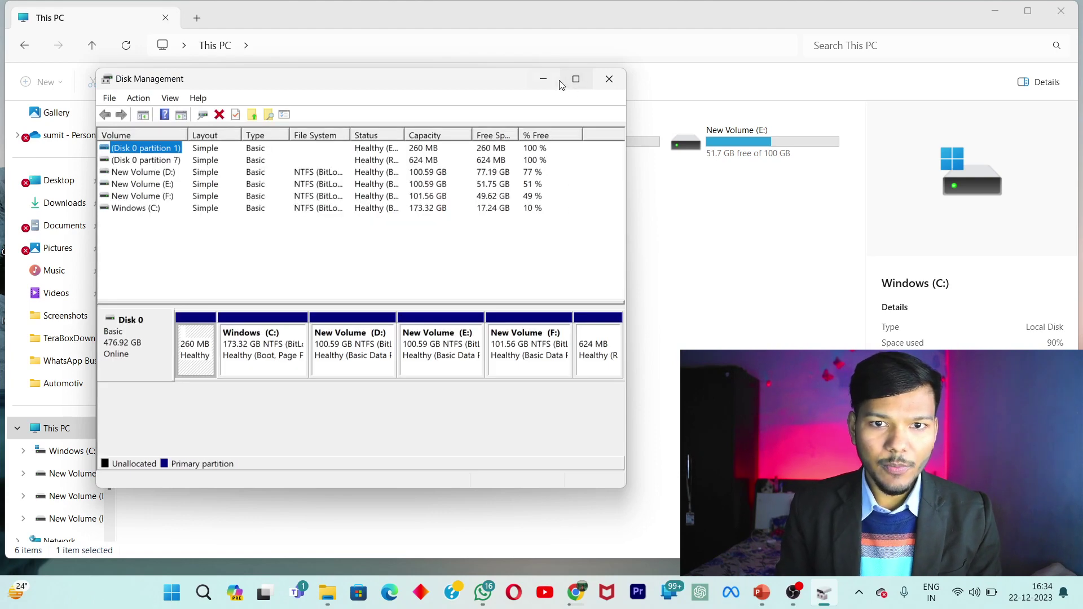
click(575, 80)
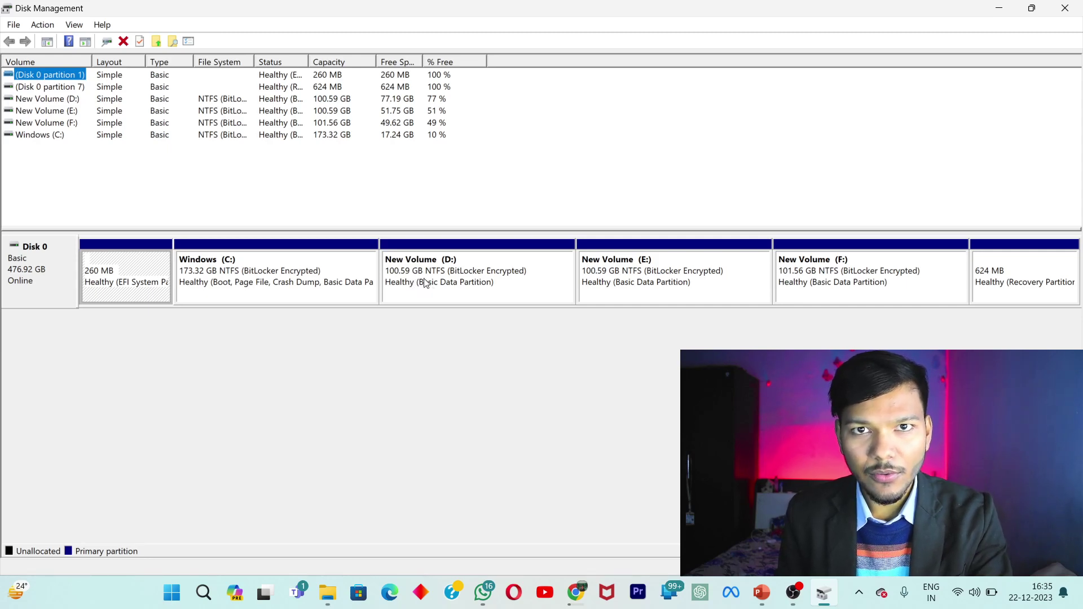
Shrink the New Volume (D:) partition by 50500 MB to free unallocated space.
right_click(443, 280)
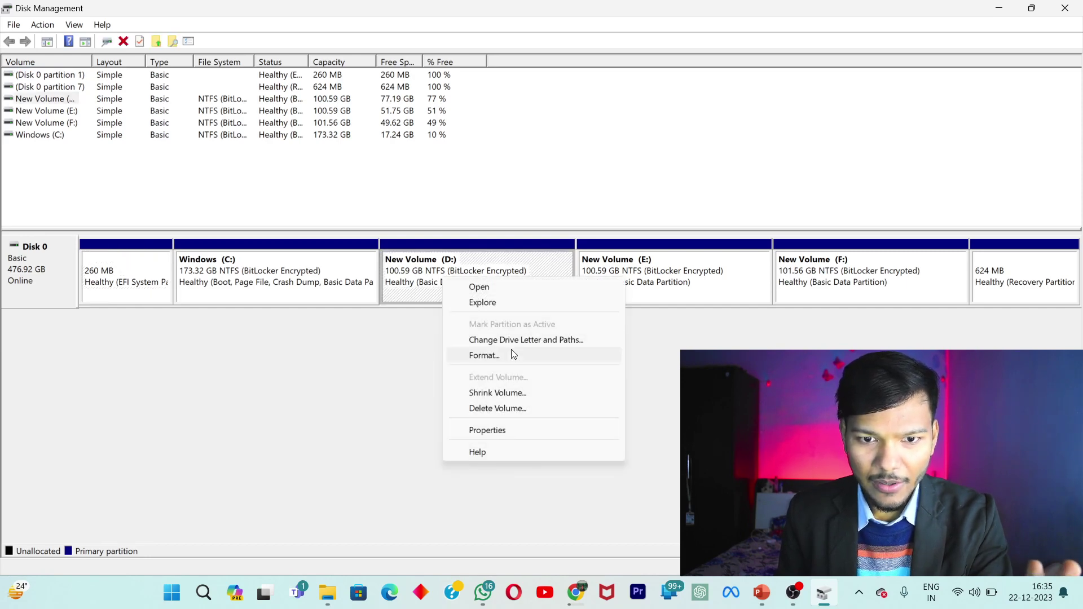
click(523, 398)
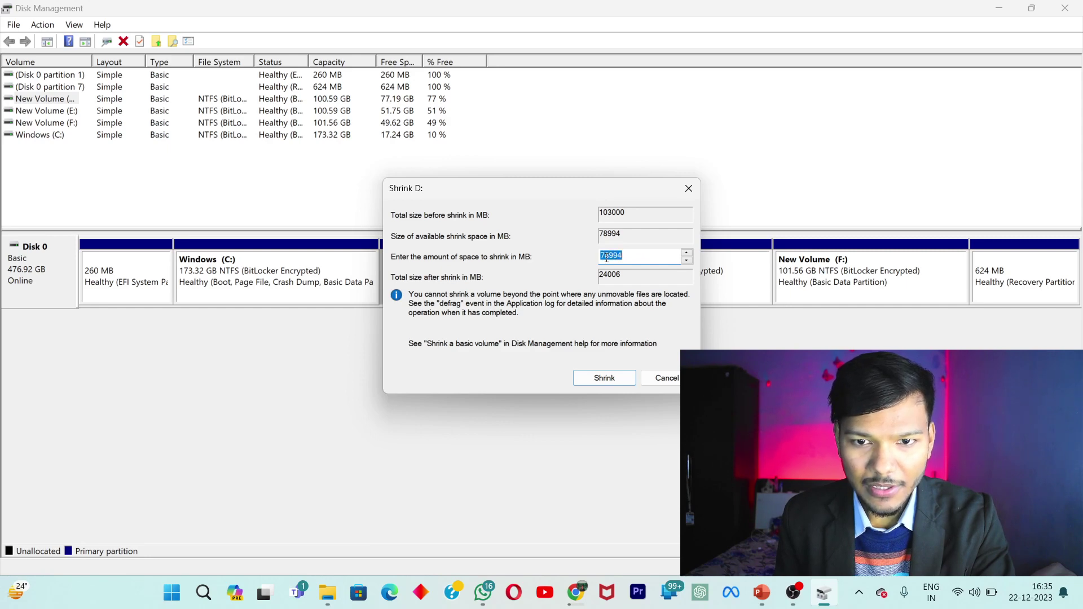
click(625, 256)
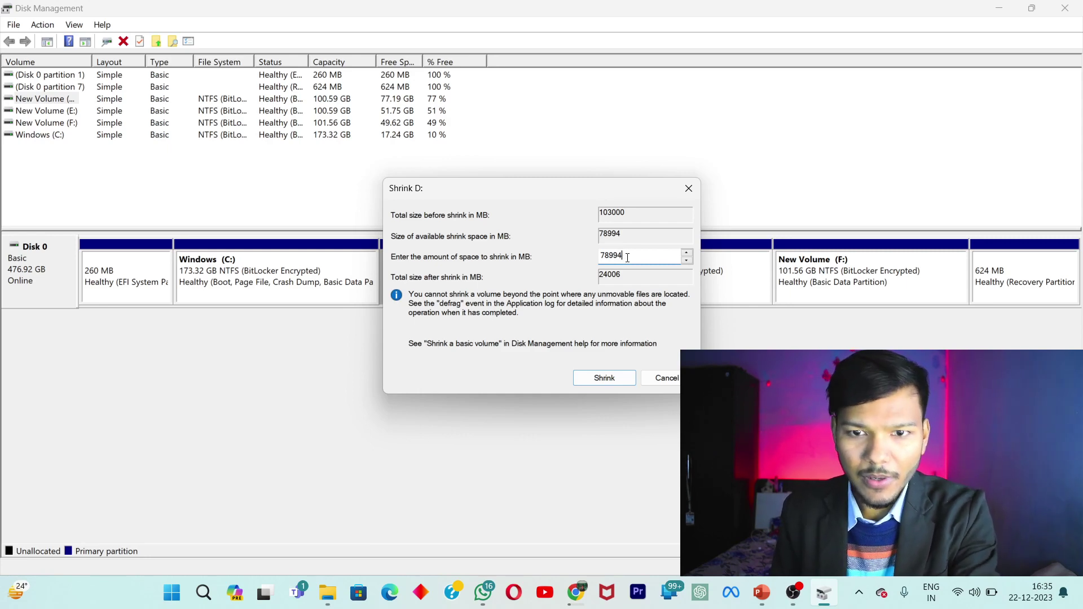
key(BackSpace)
key(BackSpace)
key(BackSpace)
key(BackSpace)
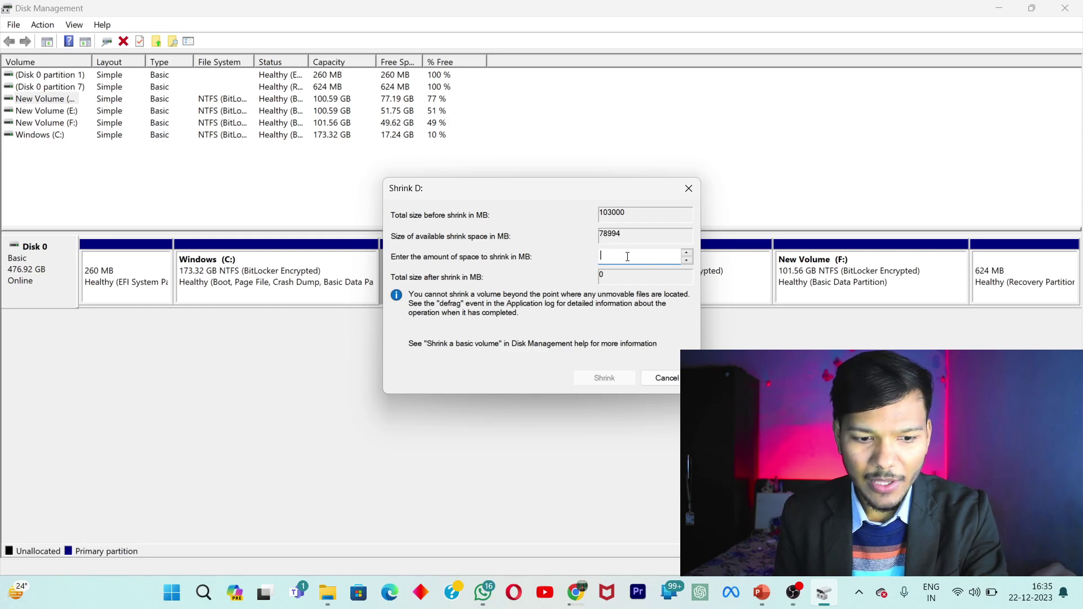
text(50)
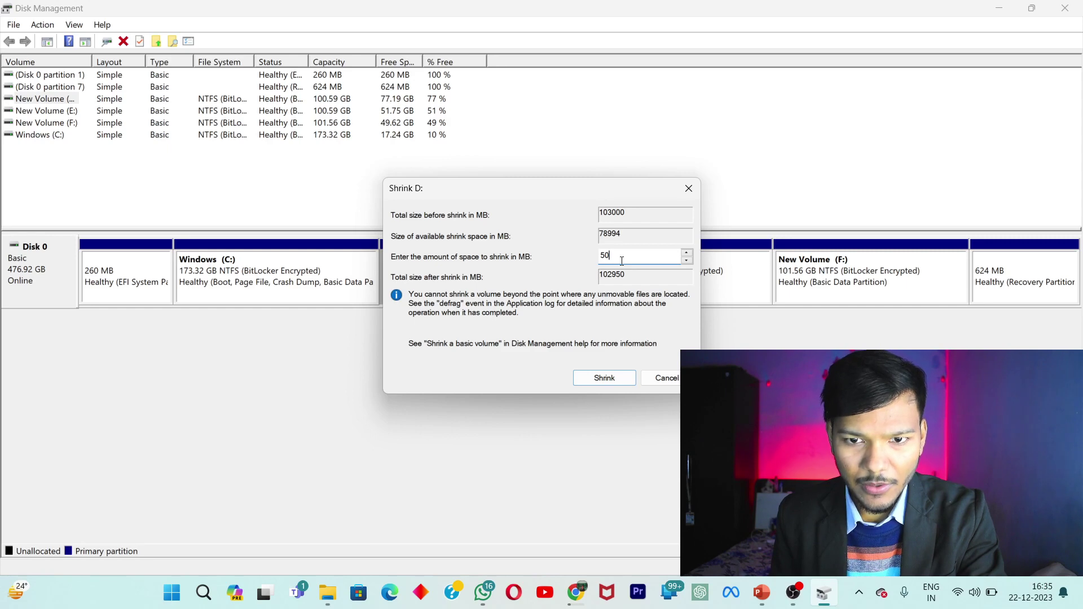
text(500)
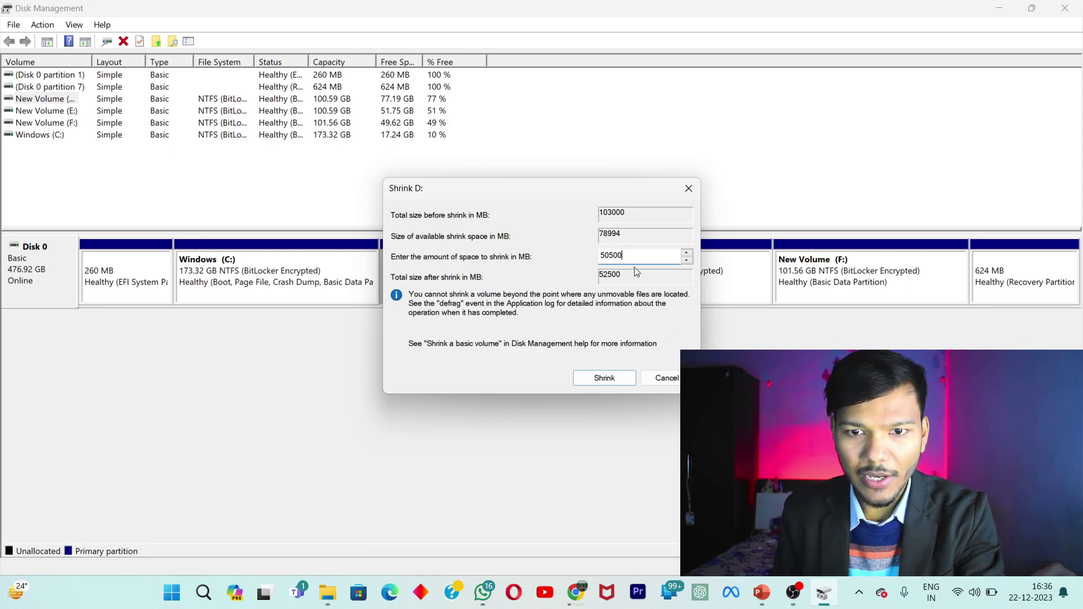
click(604, 378)
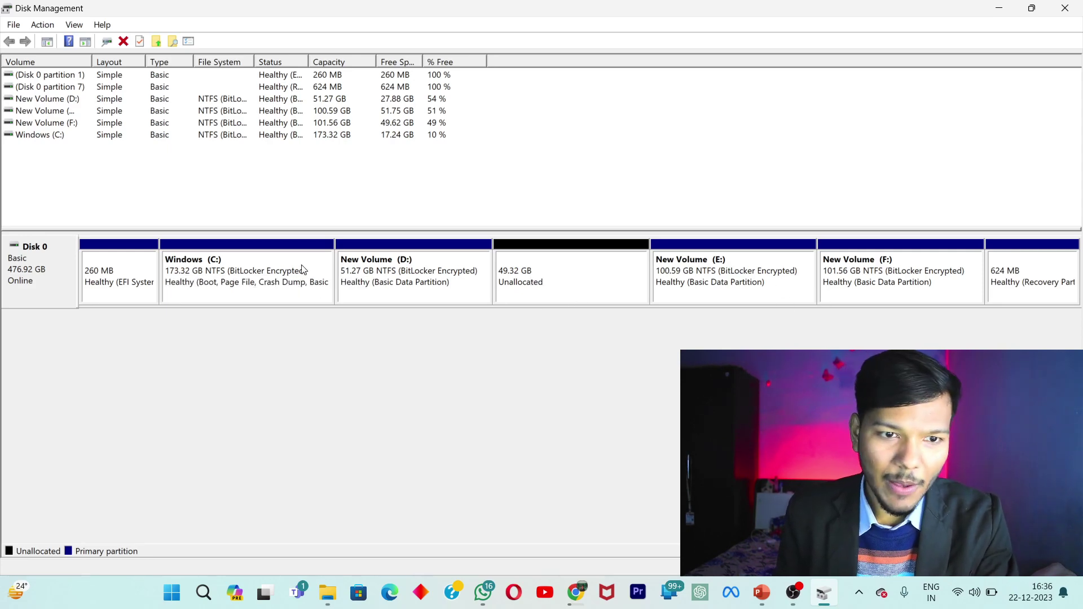
right_click(285, 294)
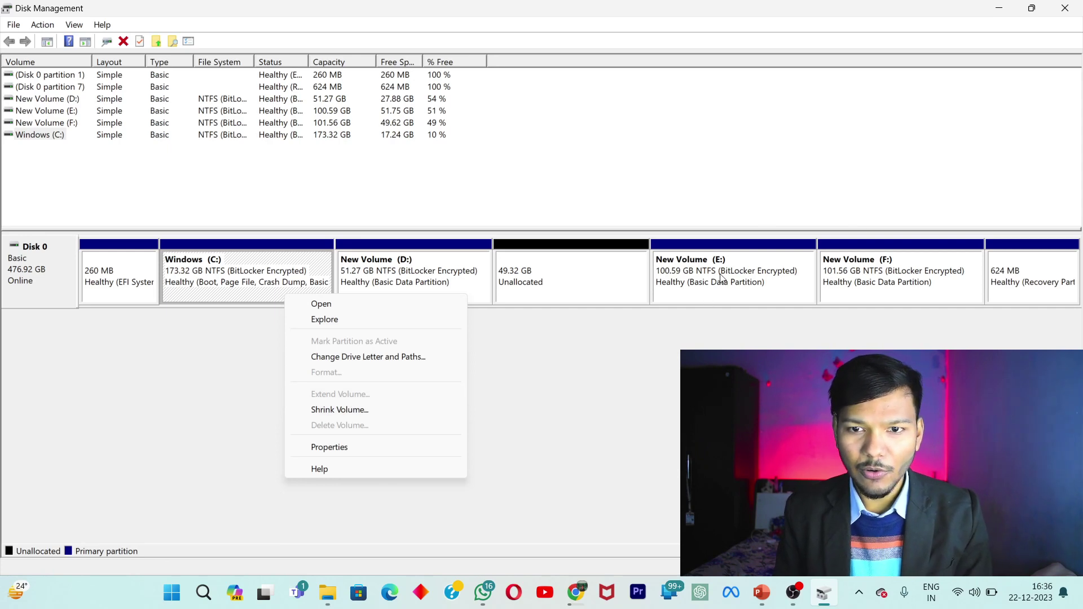
right_click(760, 269)
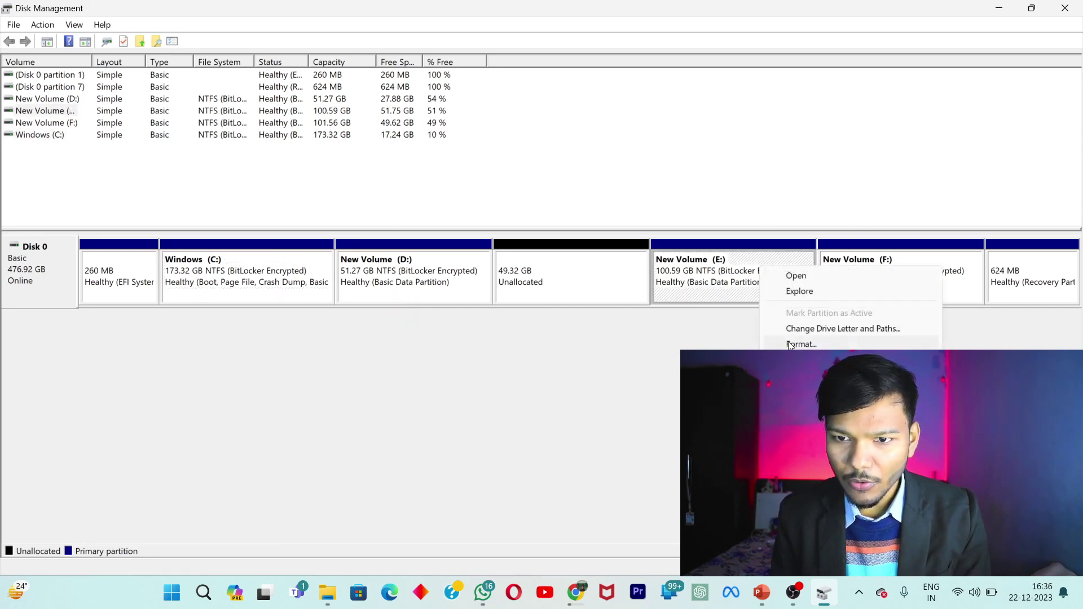
click(298, 275)
right_click(298, 275)
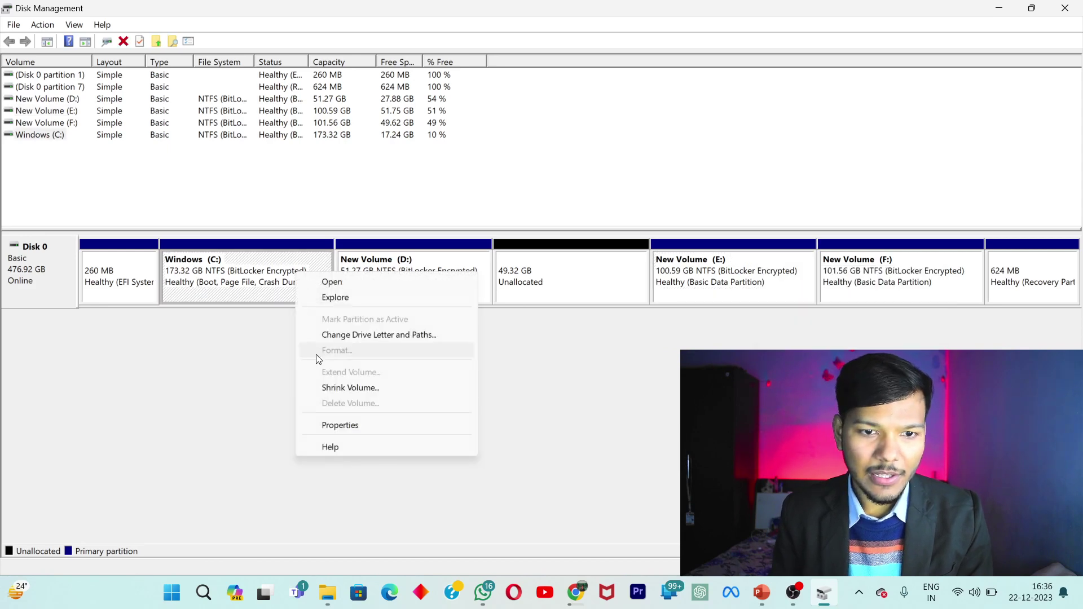
click(361, 390)
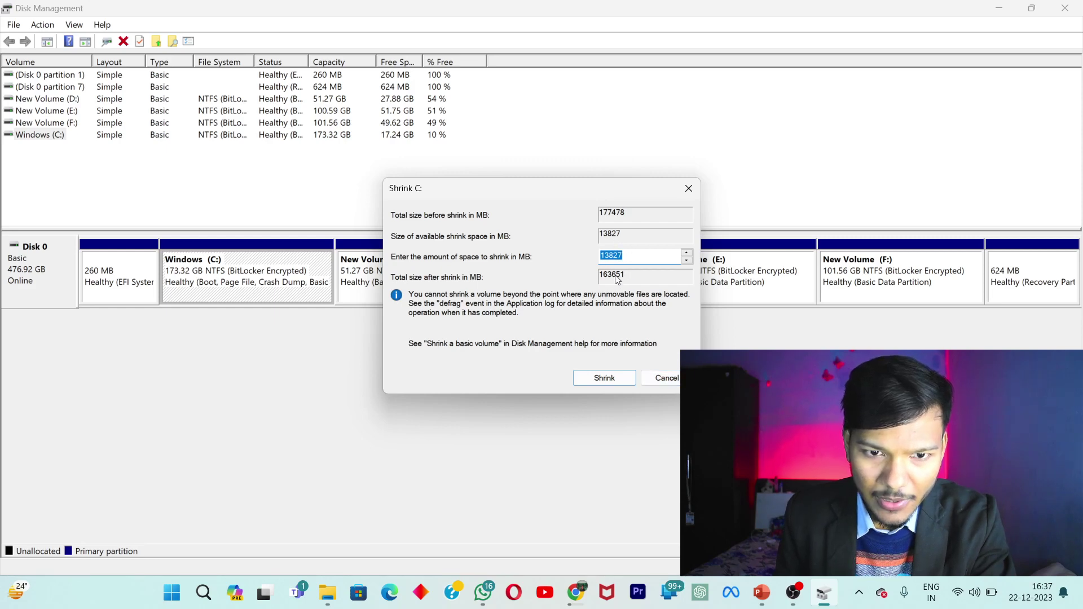
click(660, 376)
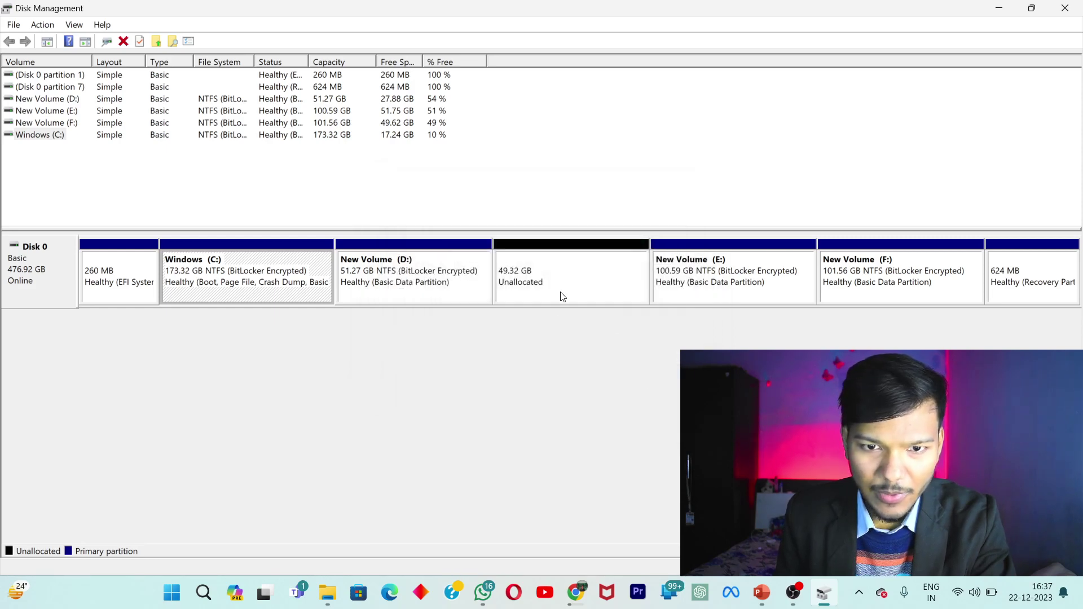
Check which volume operations, especially Extend Volume, are offered for the unallocated space and the C:, D: and E: partitions.
right_click(563, 282)
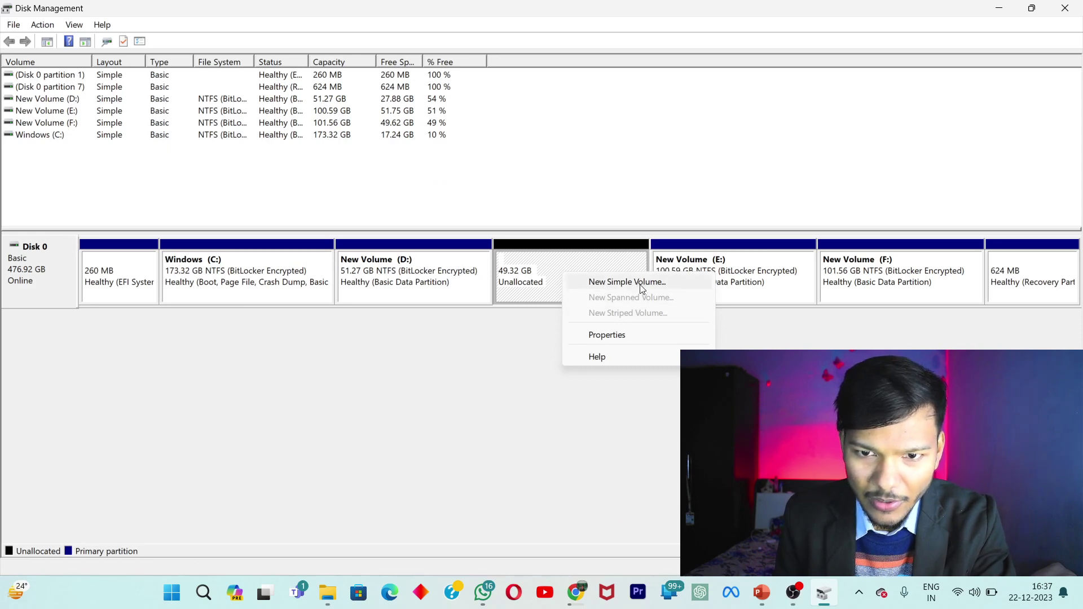
click(506, 351)
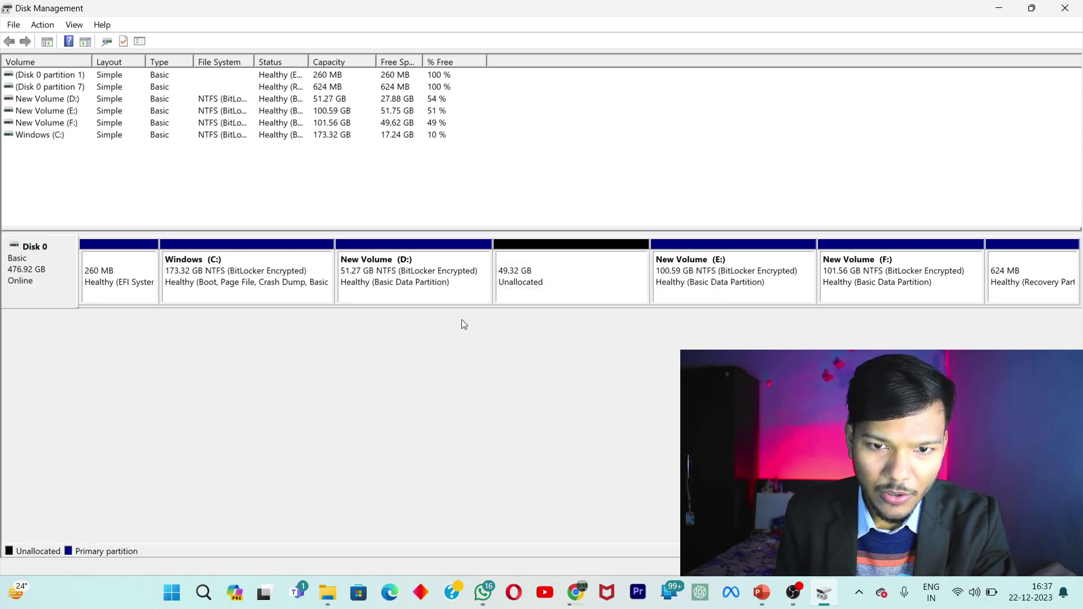
right_click(258, 269)
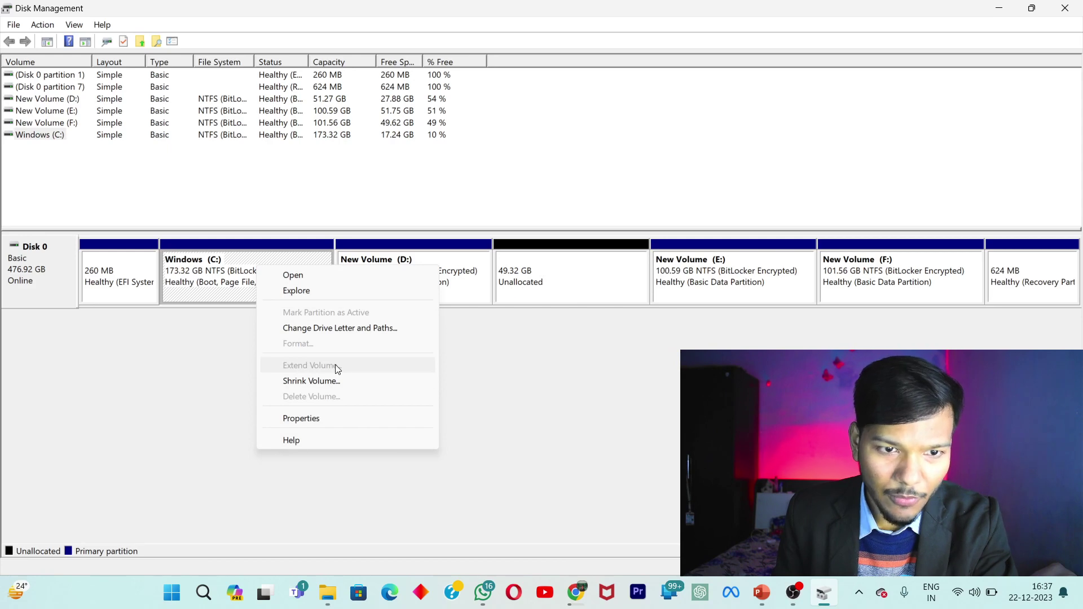
click(476, 351)
click(435, 287)
right_click(435, 288)
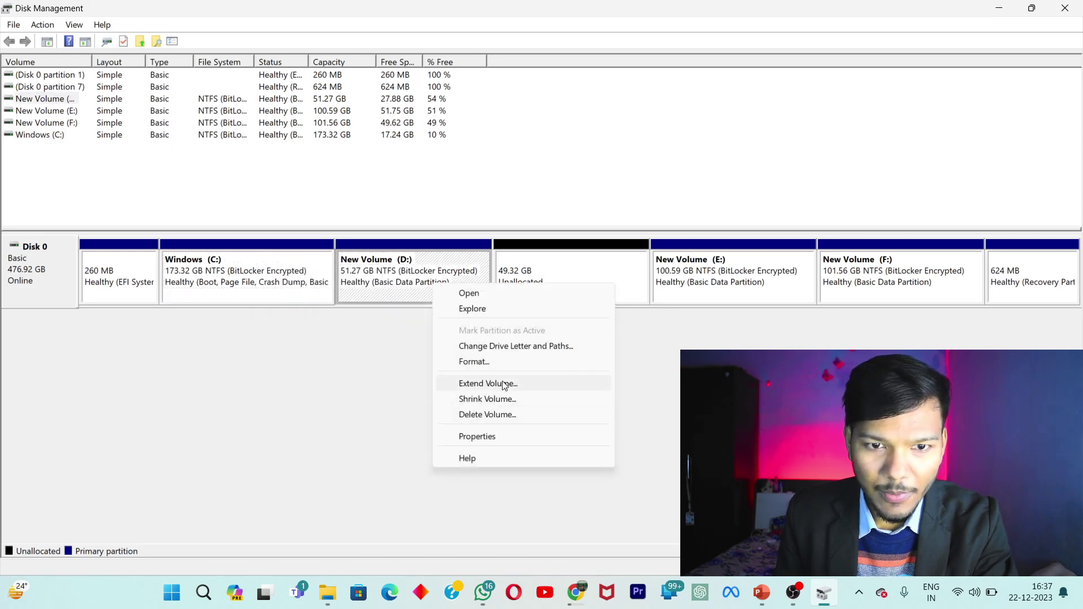
right_click(244, 289)
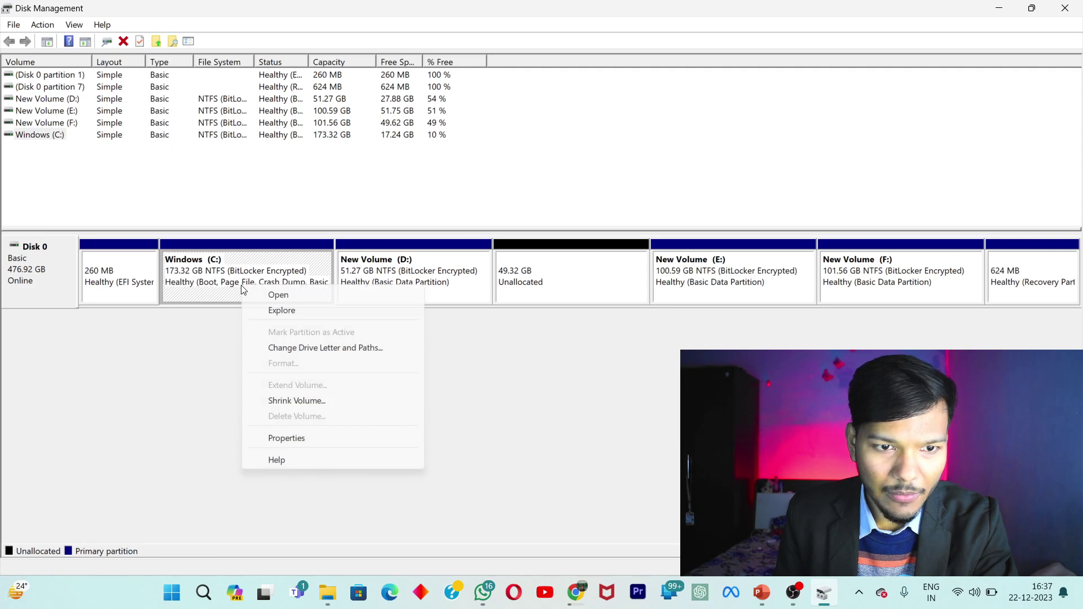
click(611, 370)
right_click(693, 285)
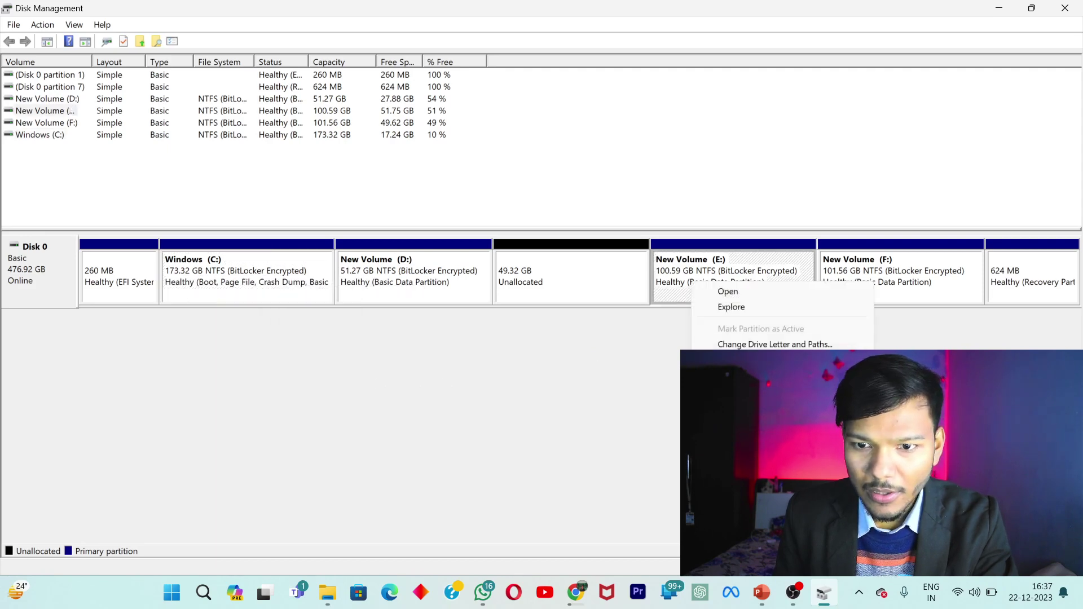
click(419, 283)
right_click(383, 265)
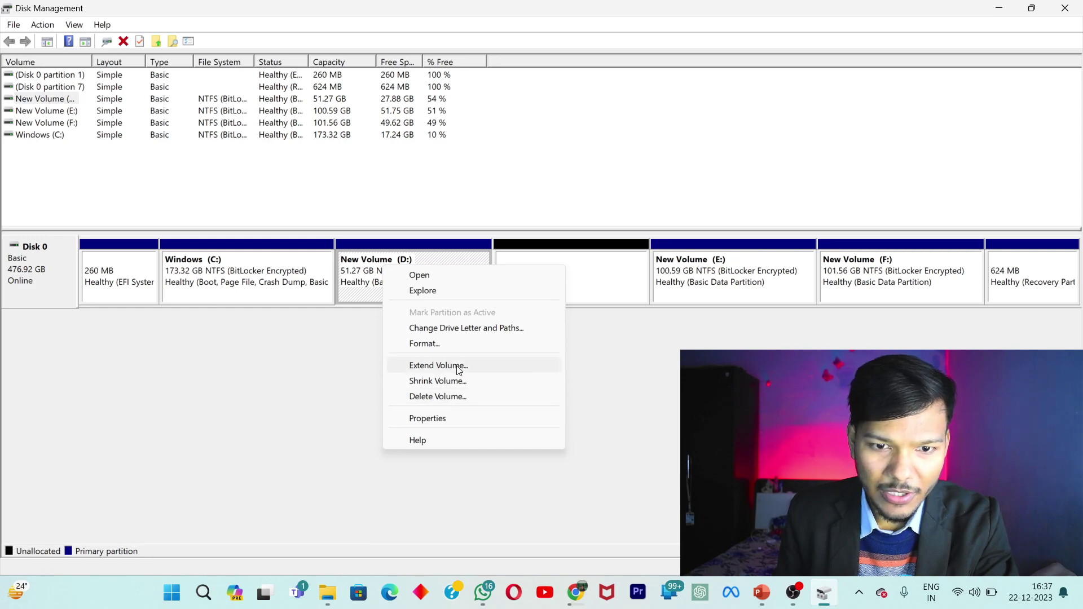
click(363, 378)
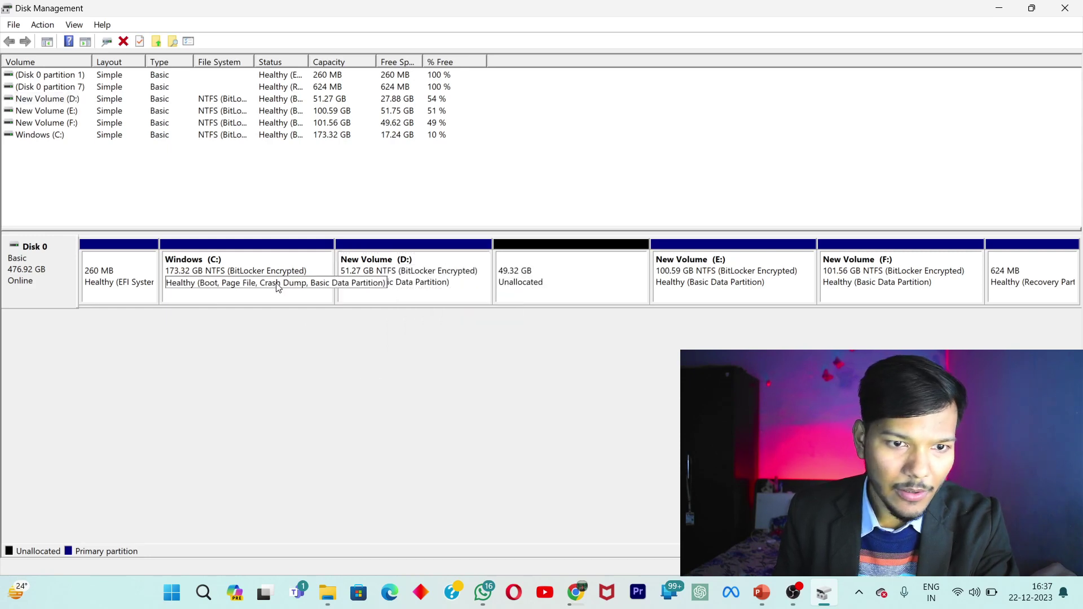
right_click(245, 293)
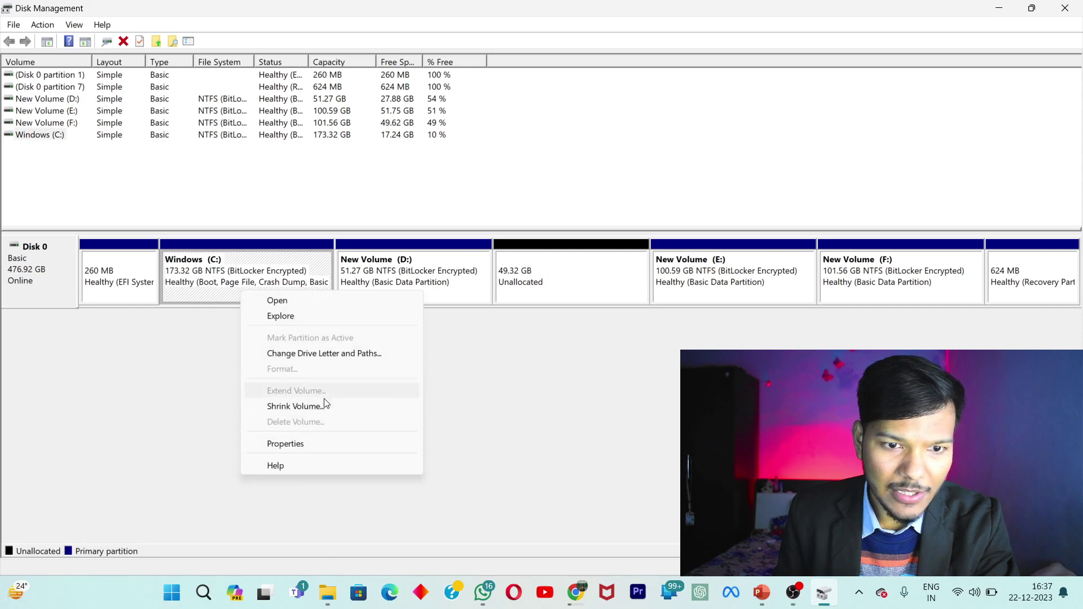
click(527, 381)
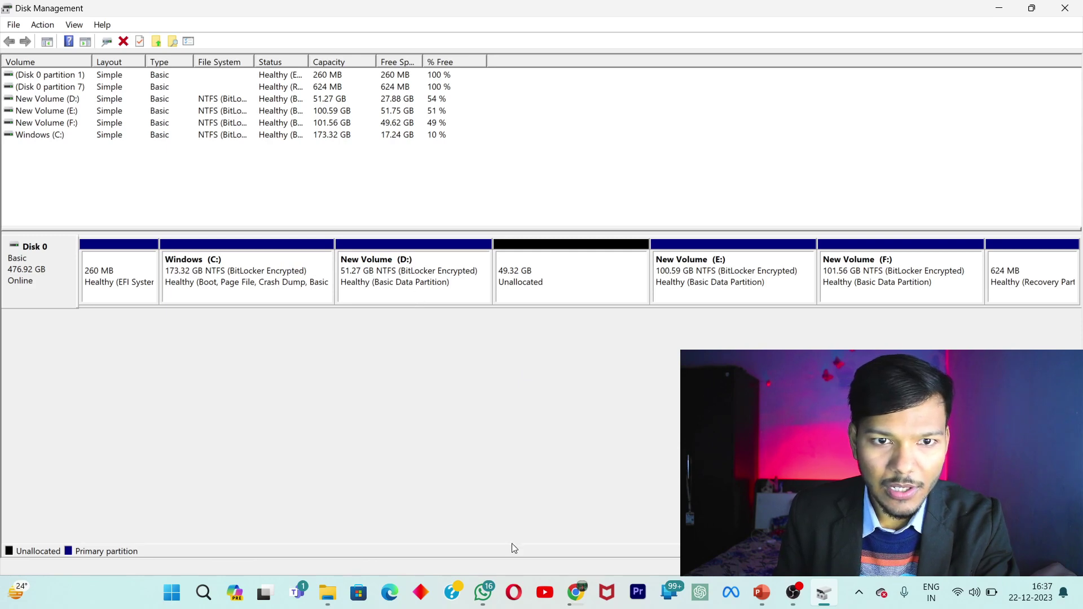
click(799, 602)
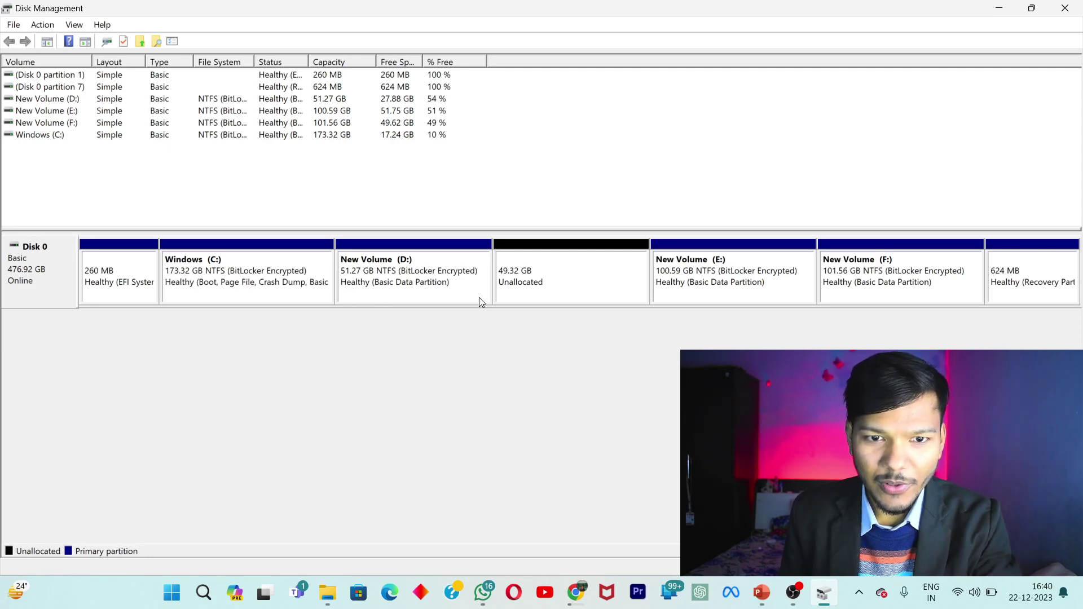
Recheck the extend options for the C: partition, the unallocated space and the E: partition.
right_click(284, 297)
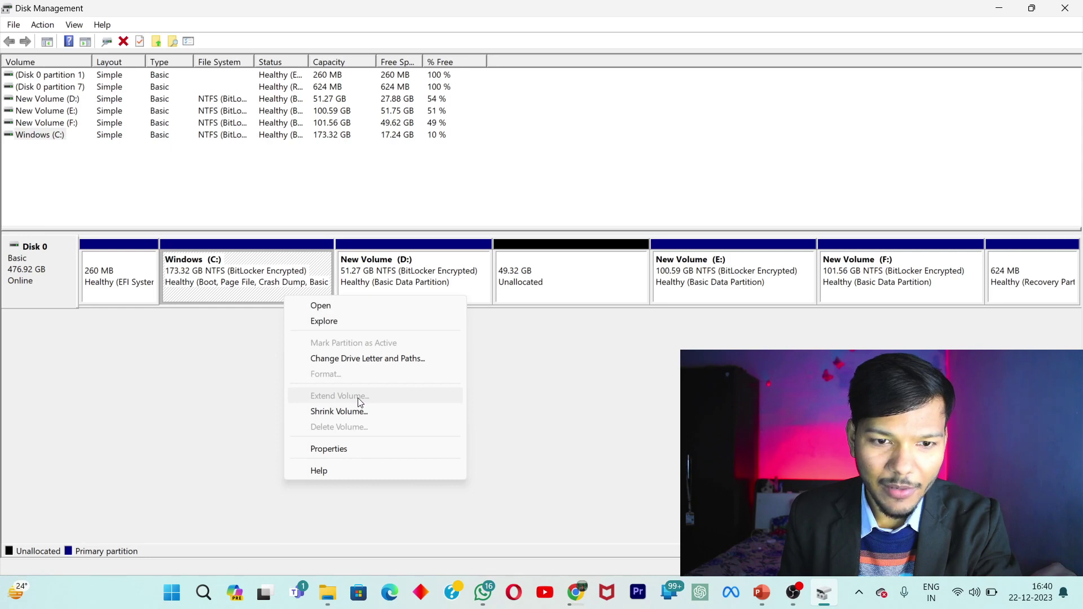
click(555, 290)
right_click(553, 288)
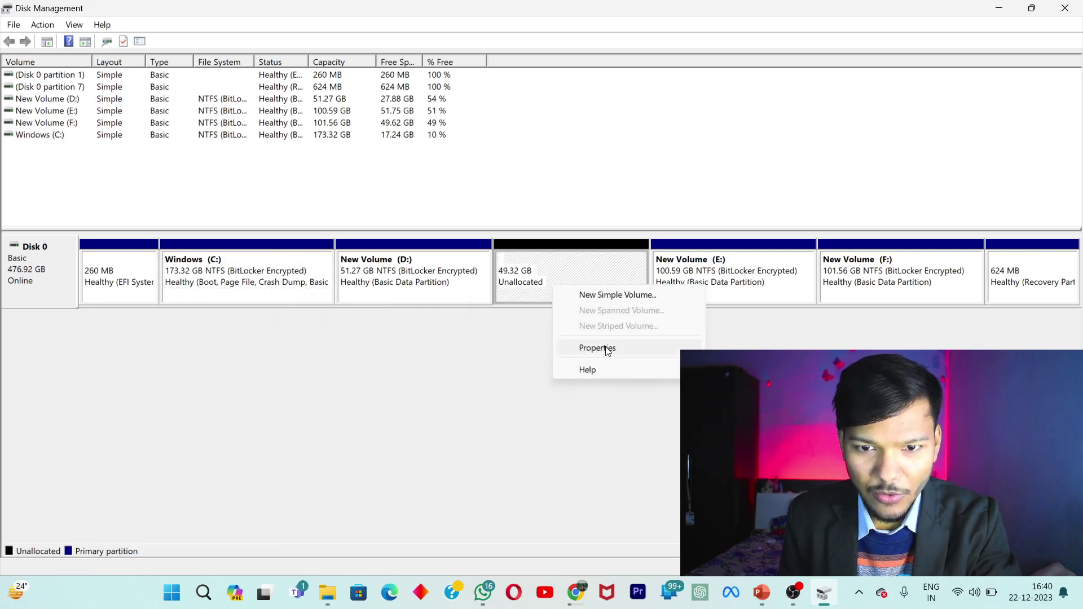
click(742, 348)
right_click(757, 290)
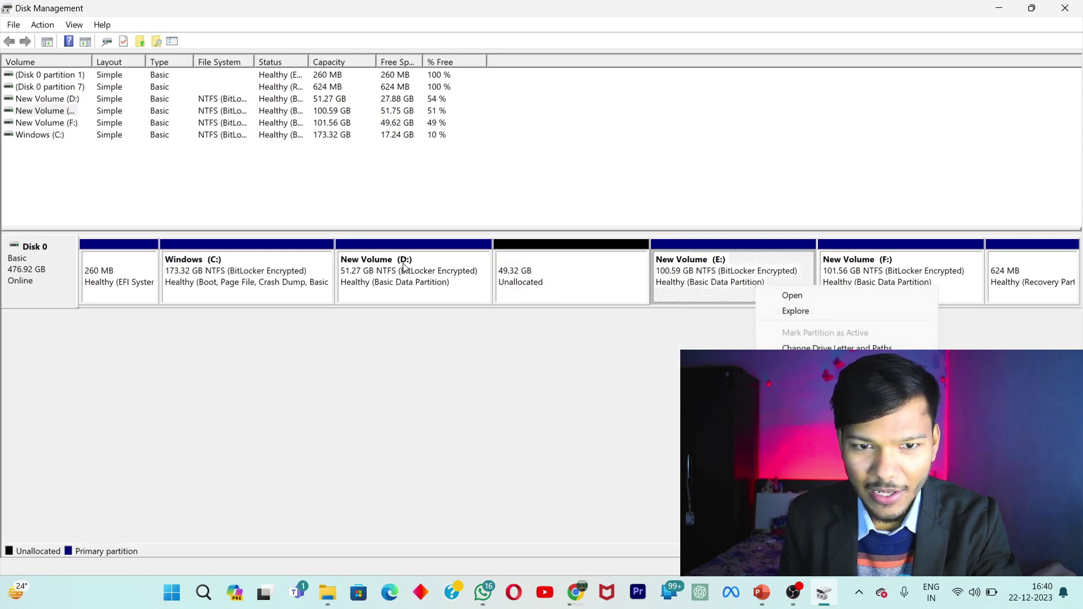
Extend the New Volume (D:) partition by the full 50499 MB of unallocated space on Disk 0.
right_click(421, 288)
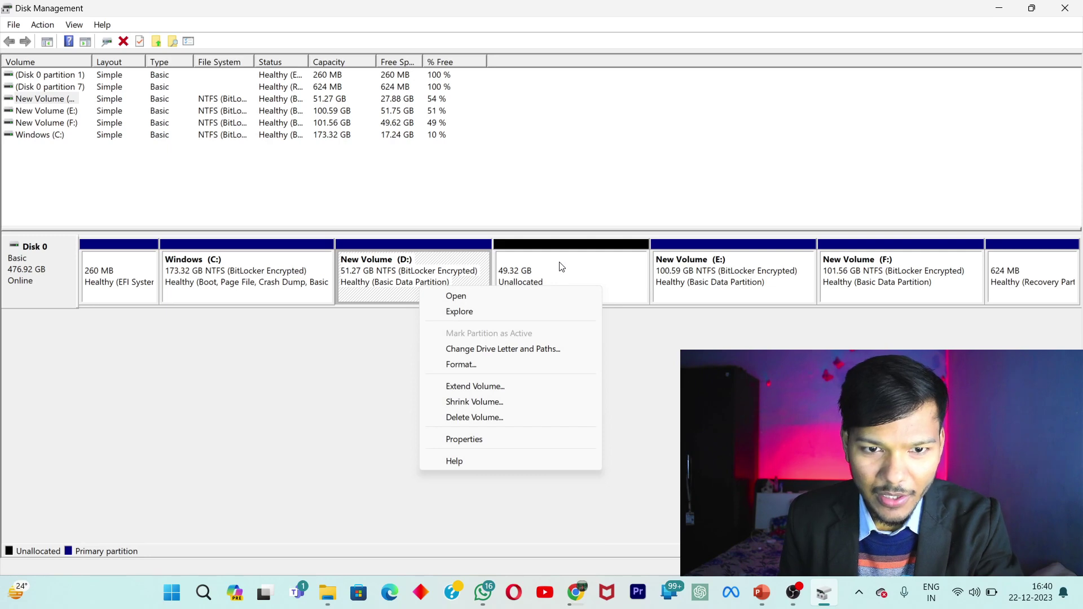
click(497, 387)
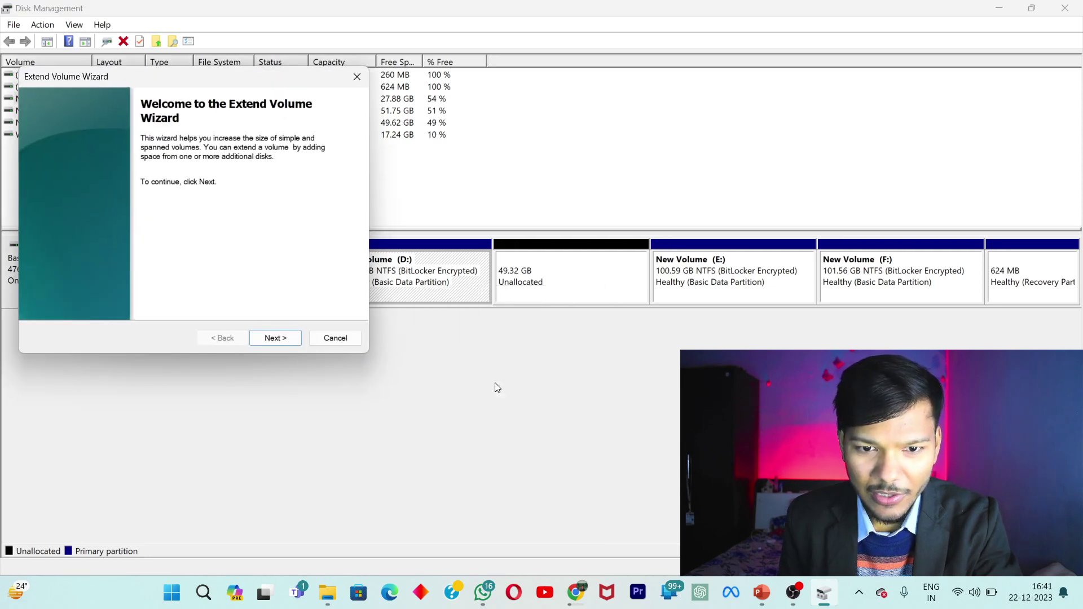
click(278, 338)
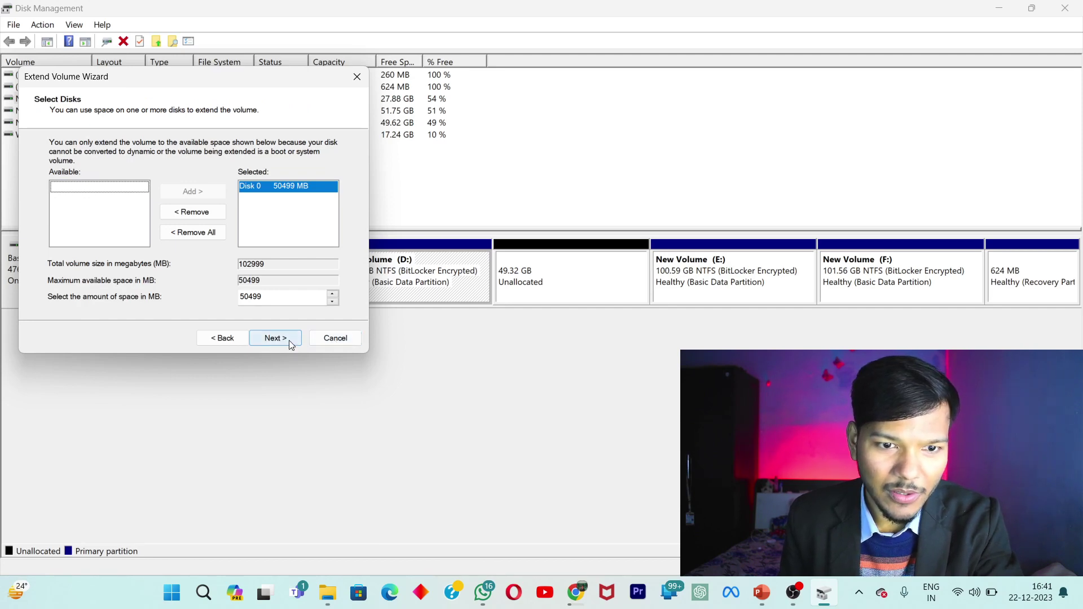
click(288, 341)
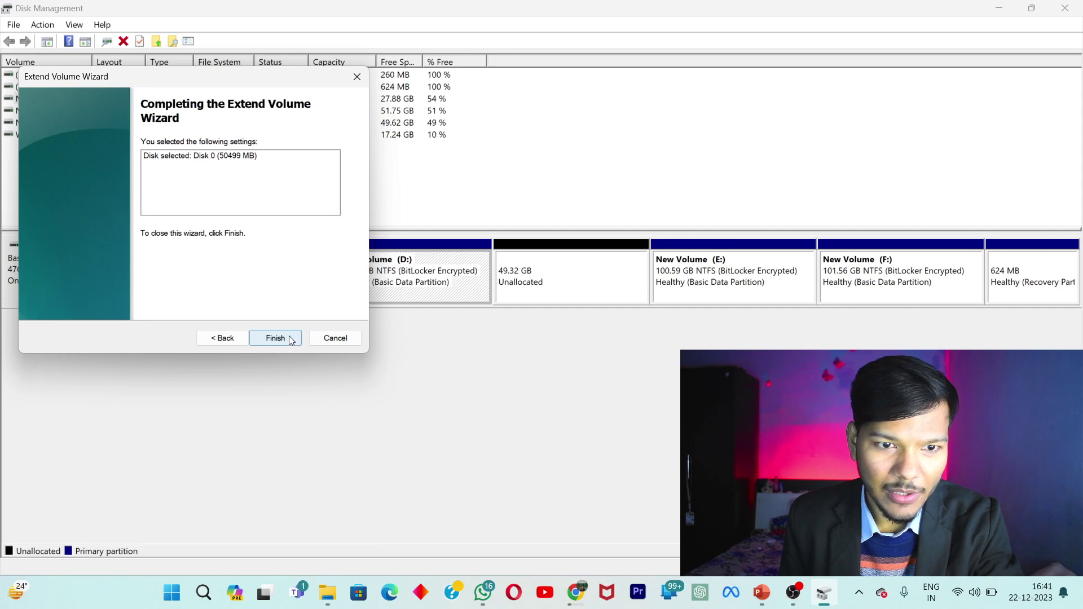
click(288, 340)
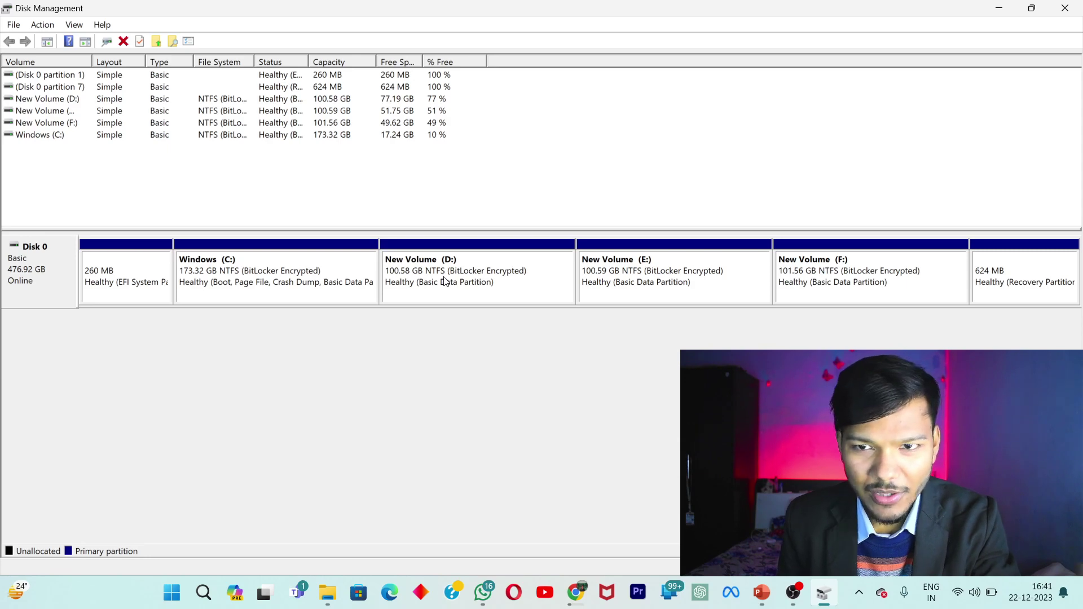
View the settings for changing the drive letter of the New Volume (E:) partition and cancel out of them.
right_click(641, 281)
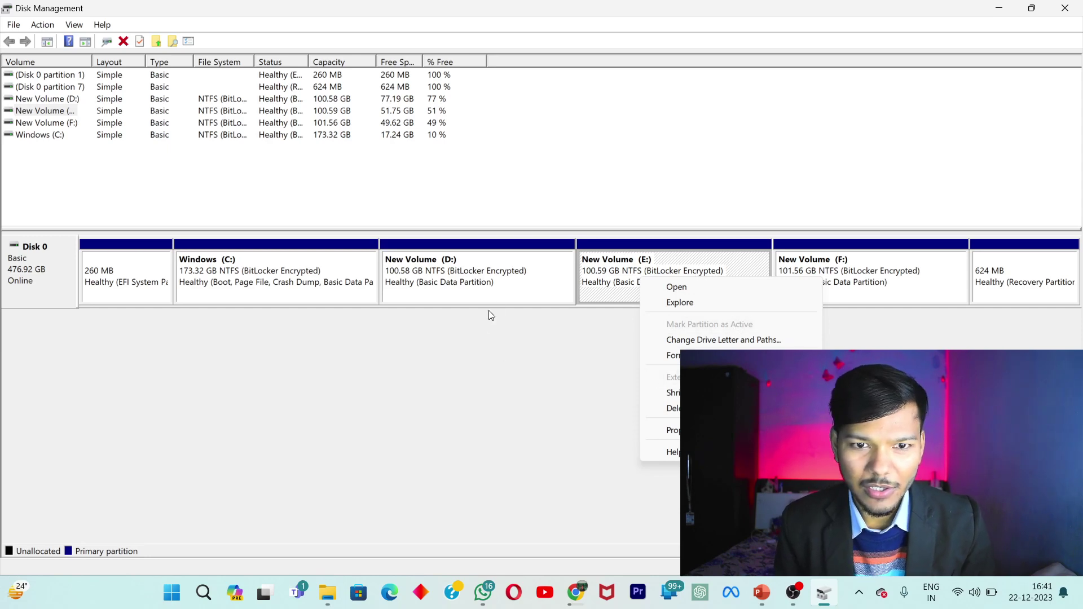
click(693, 338)
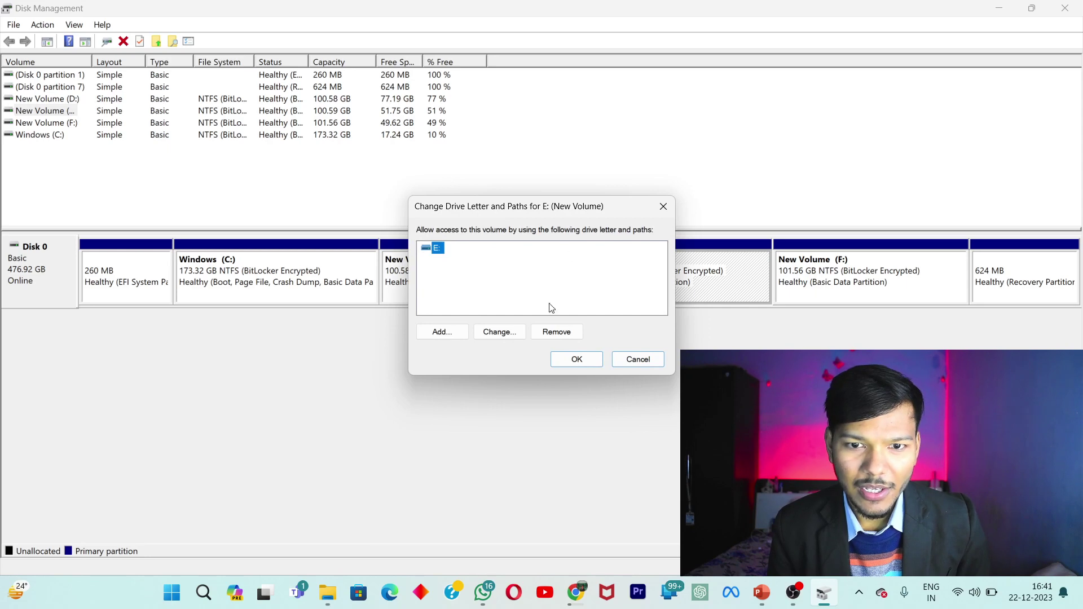
click(499, 331)
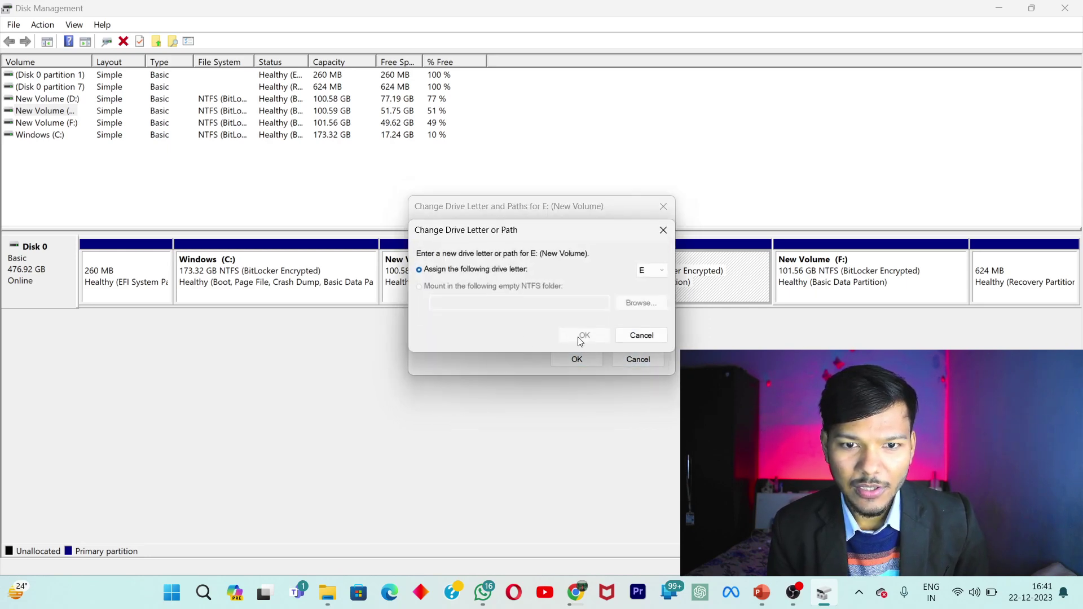
click(642, 333)
click(634, 361)
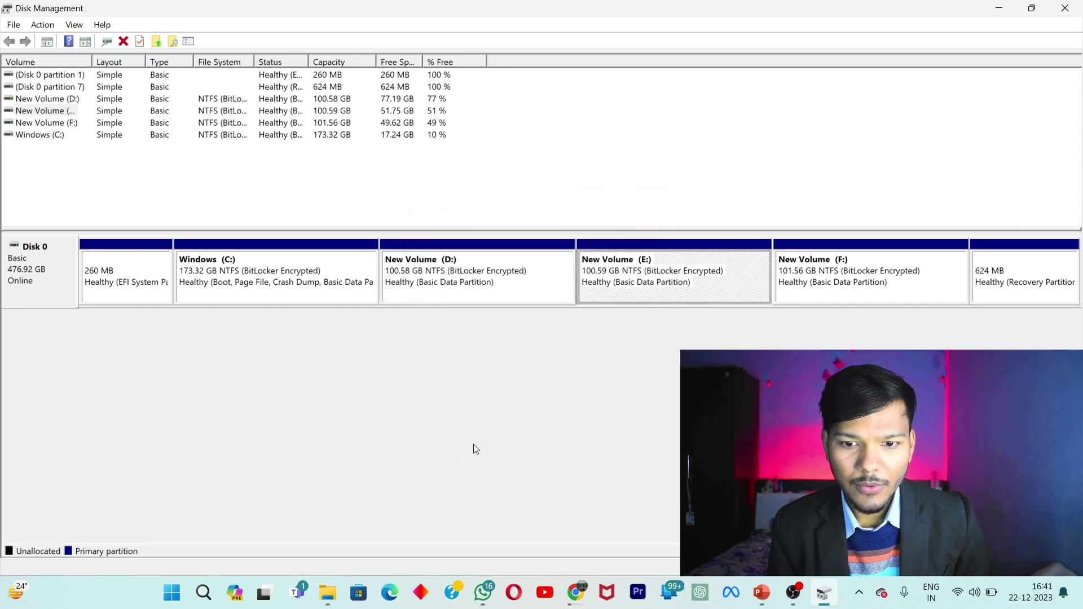
click(793, 592)
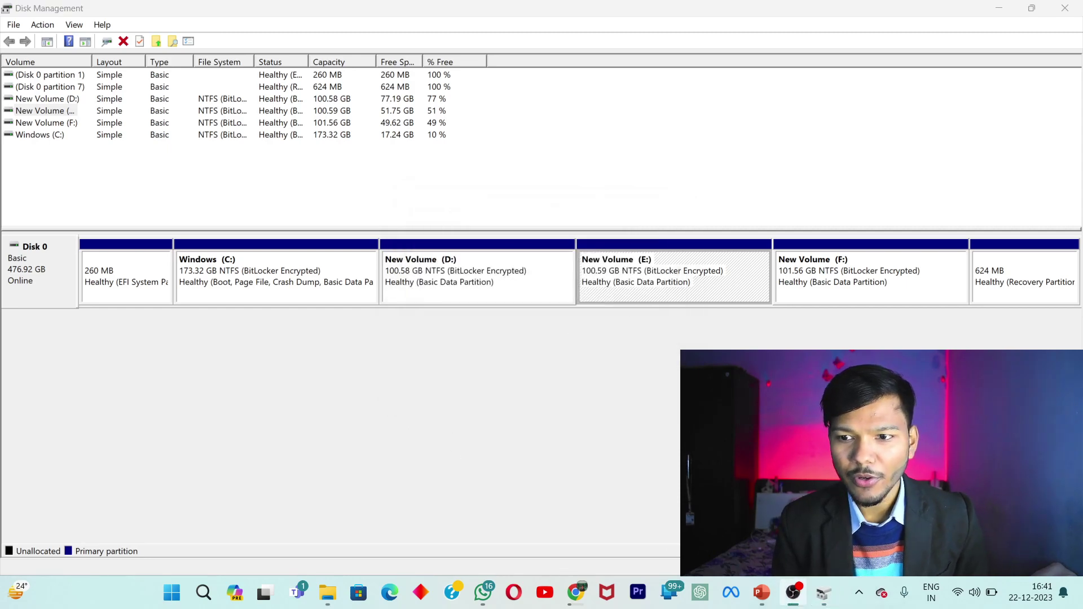